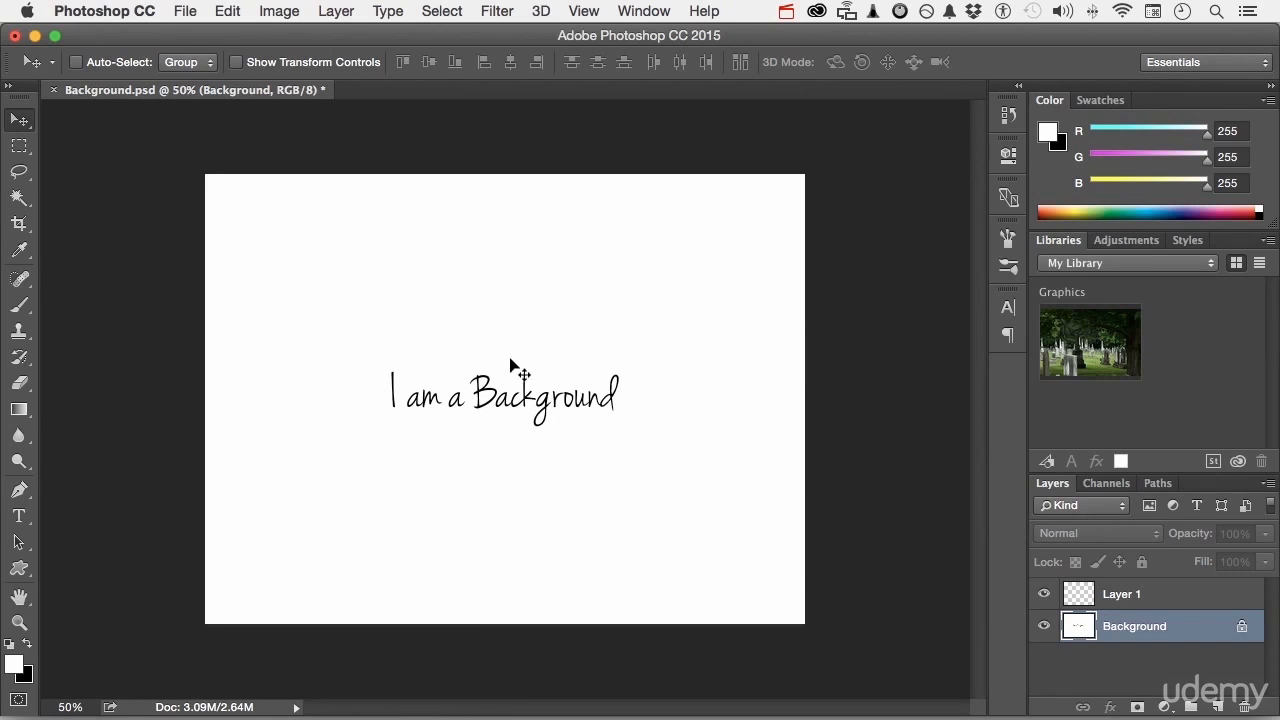
Try to move the locked Background layer sideways, briefly make Layer 1 active, and reselect Background
{"action": "left_click_drag", "start_coordinate": [505, 345], "coordinate": [591, 340]}
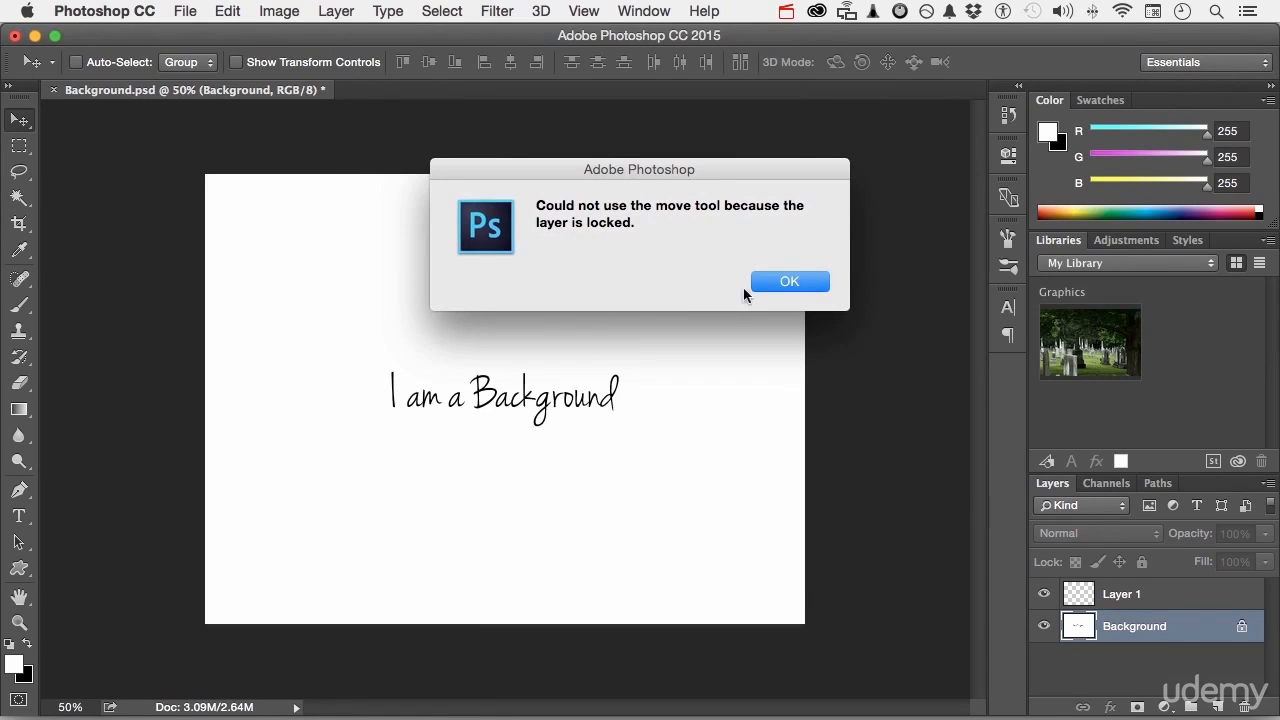
{"action": "left_click", "coordinate": [789, 281]}
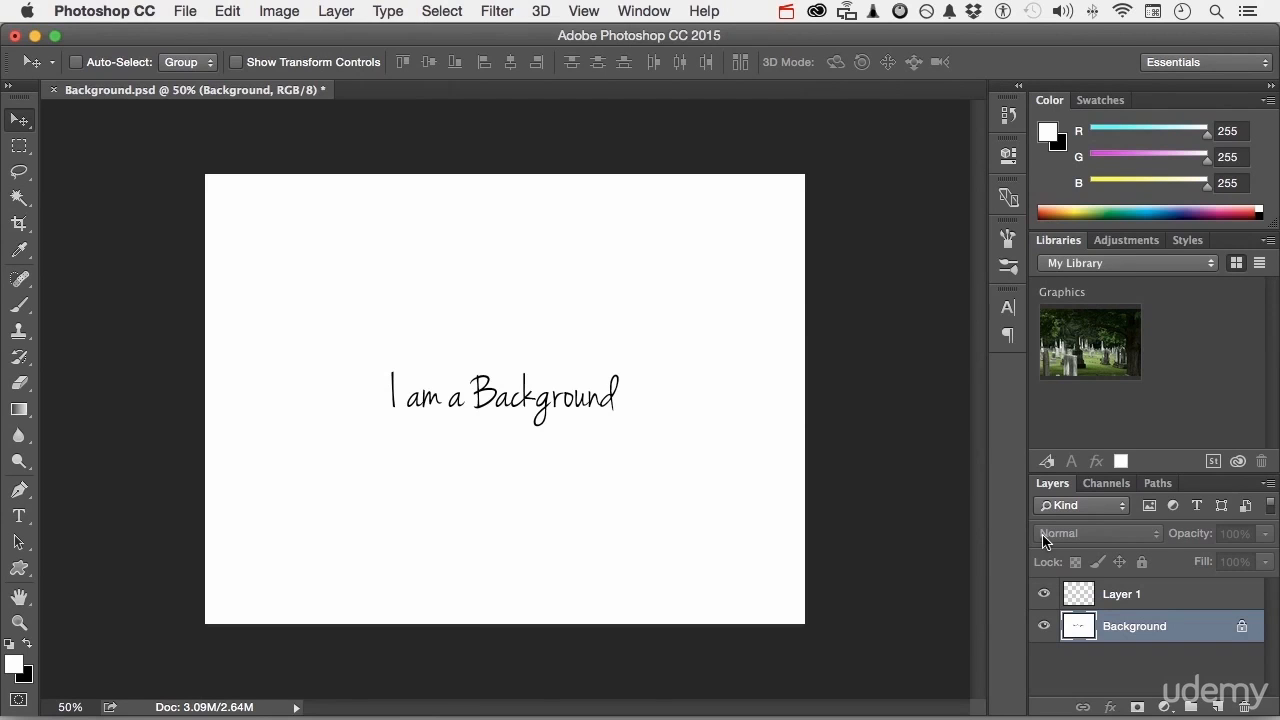
{"action": "left_click", "coordinate": [1116, 601]}
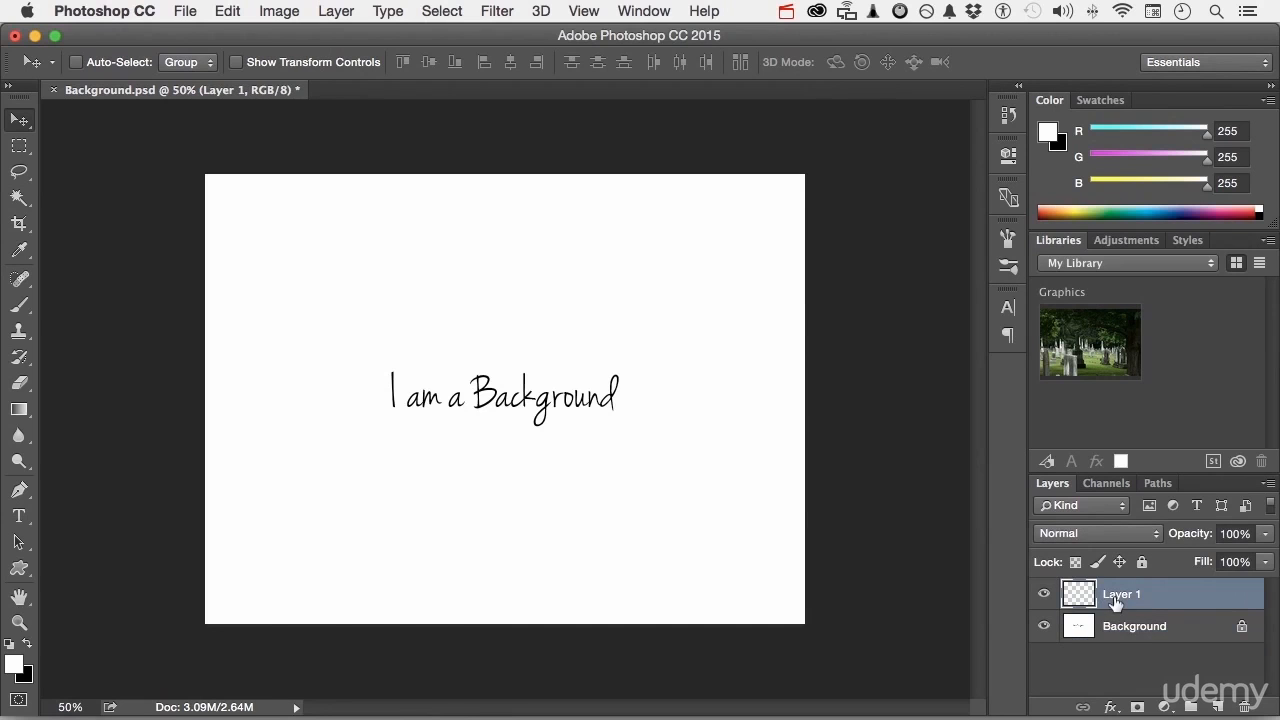
{"action": "left_click", "coordinate": [1119, 632]}
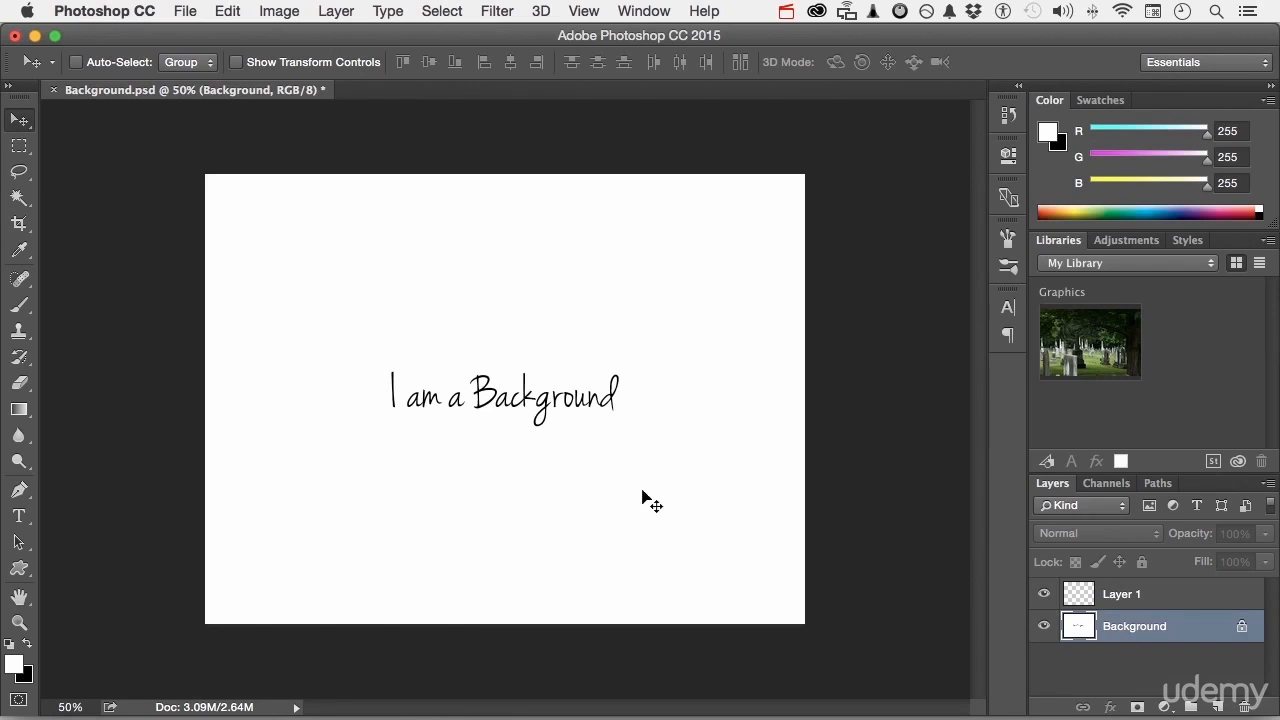
Erase across the "I am a Background" text on the Background layer with white as the background color, and undo the erasure
{"action": "left_click", "coordinate": [21, 384]}
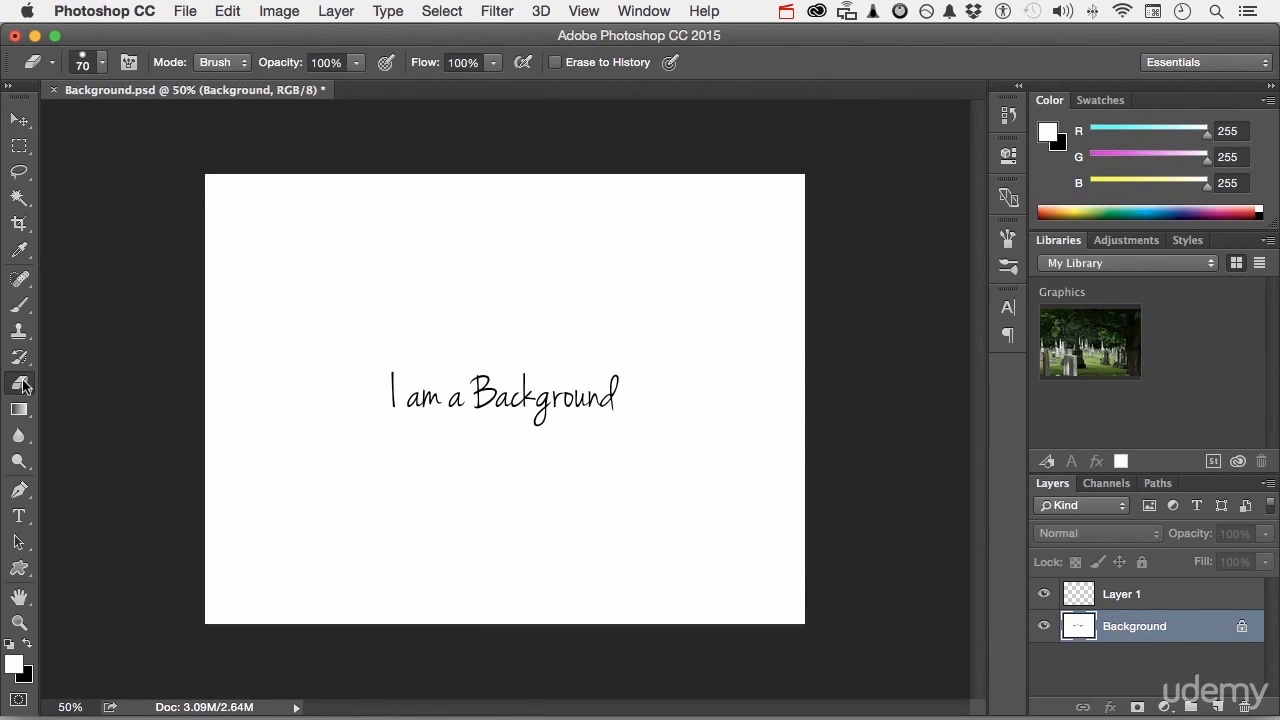
{"action": "left_click", "coordinate": [29, 645]}
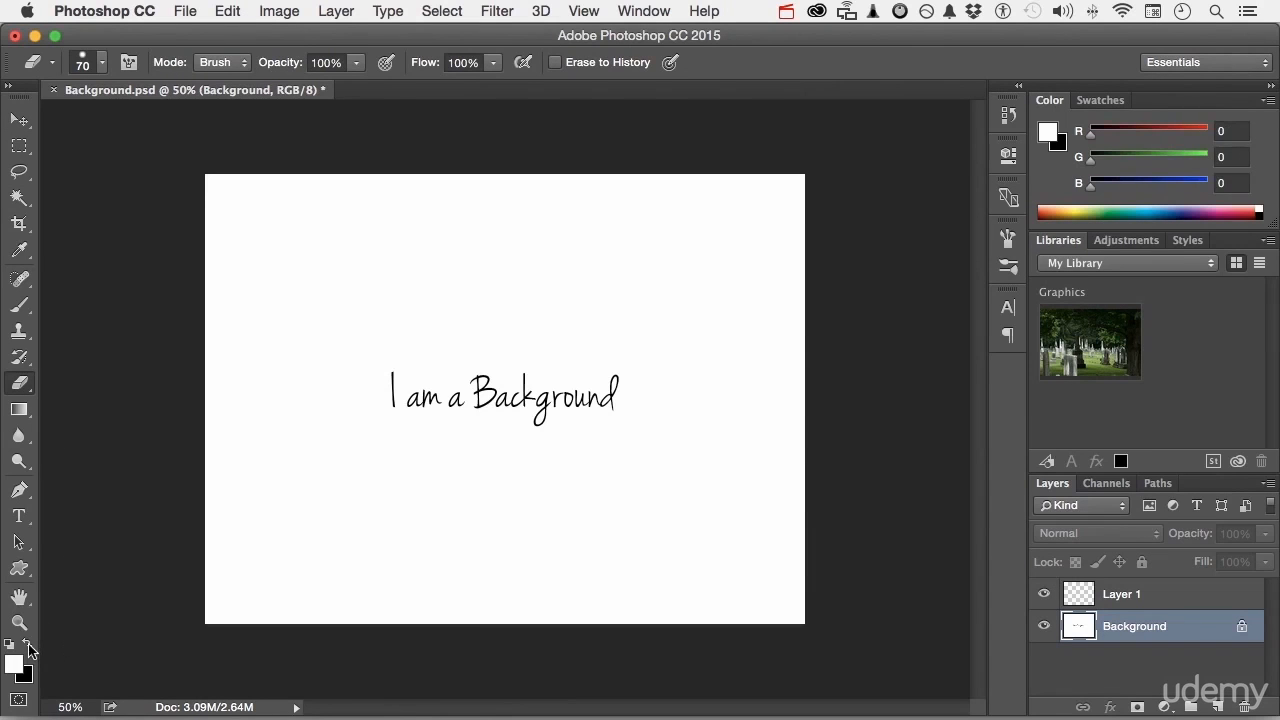
{"action": "key", "text": "x"}
{"action": "key", "text": "x"}
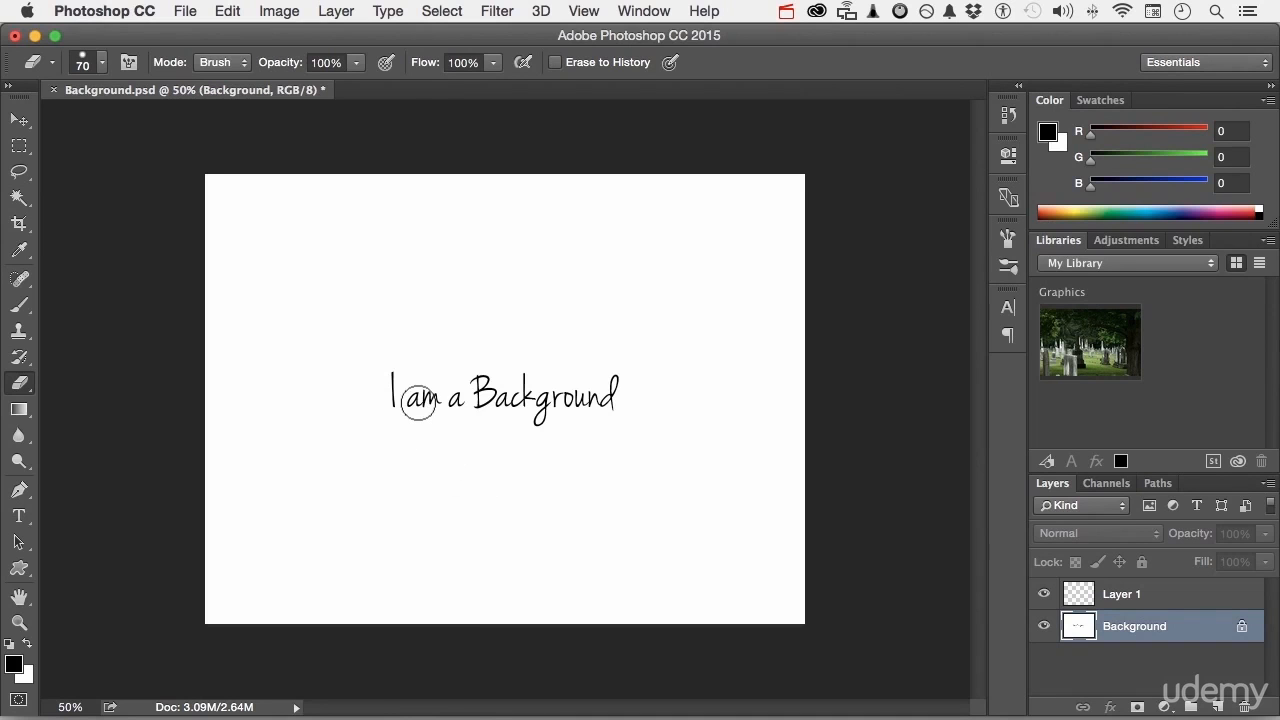
{"action": "mouse_move", "coordinate": [418, 400]}
{"action": "left_mouse_down"}
{"action": "mouse_move", "coordinate": [632, 395]}
{"action": "mouse_move", "coordinate": [607, 378]}
{"action": "mouse_move", "coordinate": [512, 381]}
{"action": "mouse_move", "coordinate": [475, 398]}
{"action": "mouse_move", "coordinate": [543, 446]}
{"action": "left_mouse_up"}
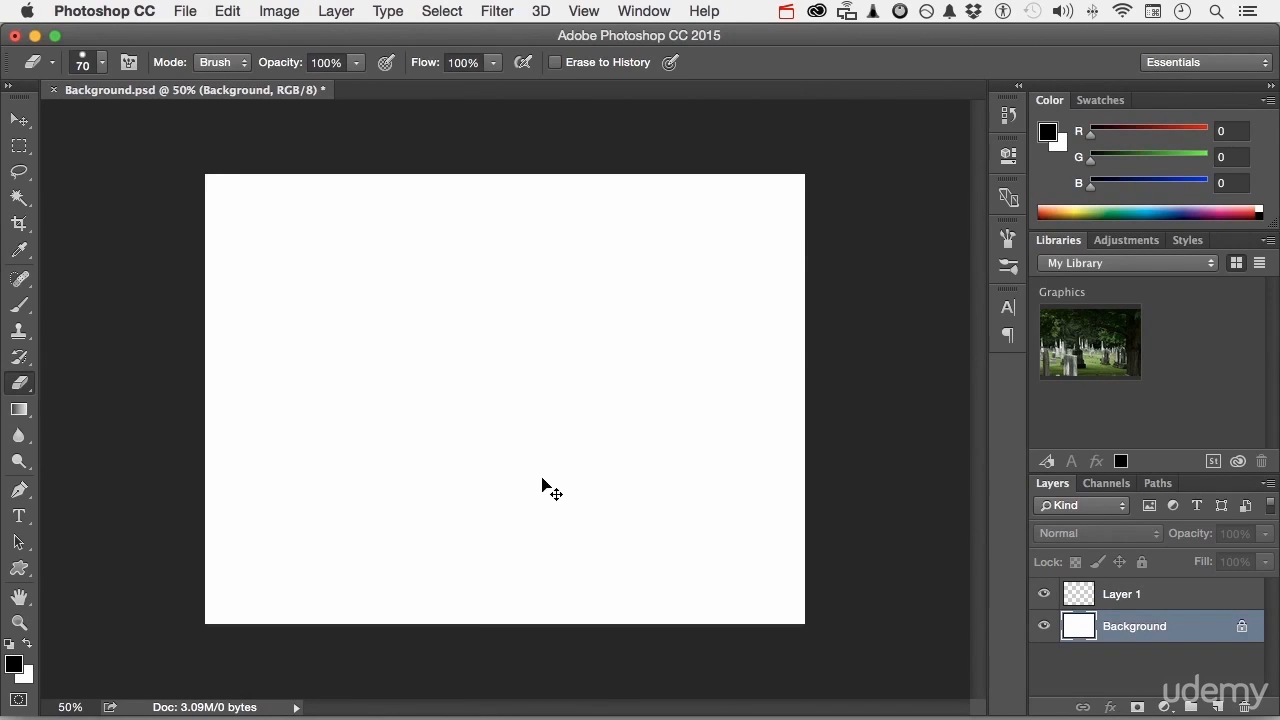
{"action": "key", "text": "super+z"}
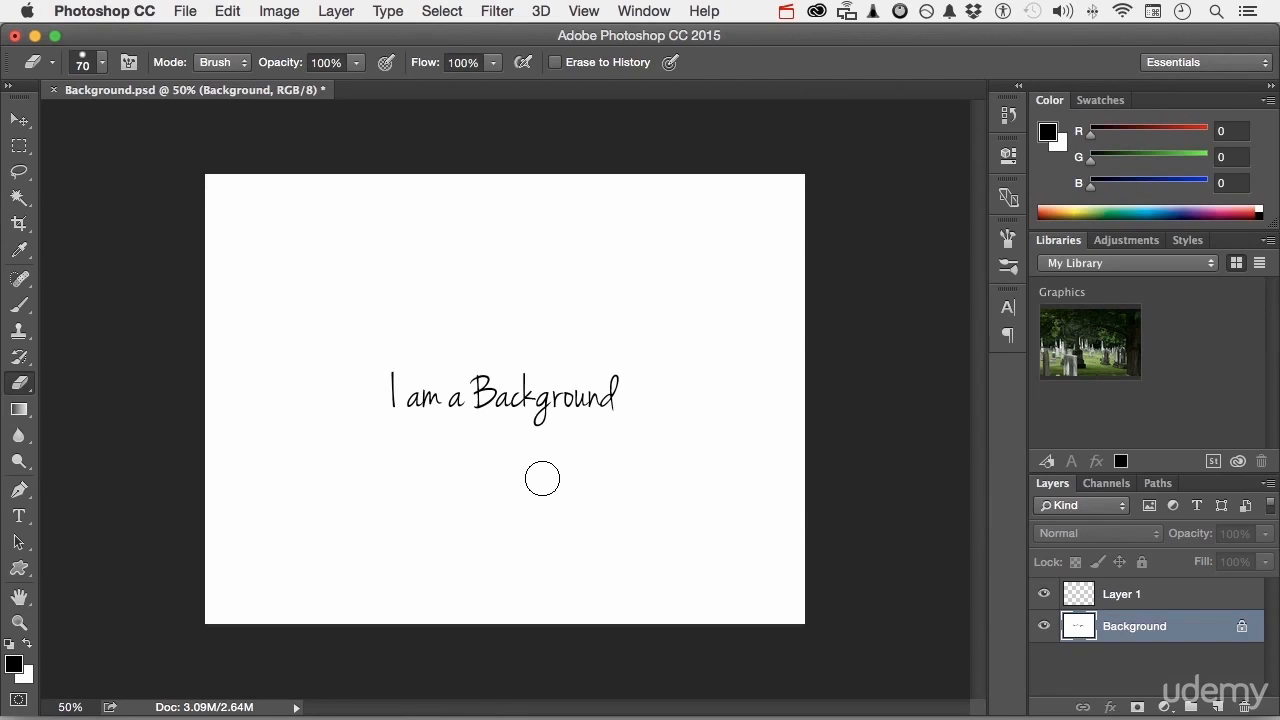
Erase a stroke below the text with black as the background color, and undo it
{"action": "key", "text": "x"}
{"action": "mouse_move", "coordinate": [542, 479]}
{"action": "left_mouse_down"}
{"action": "mouse_move", "coordinate": [384, 493]}
{"action": "mouse_move", "coordinate": [582, 517]}
{"action": "mouse_move", "coordinate": [535, 517]}
{"action": "mouse_move", "coordinate": [577, 488]}
{"action": "mouse_move", "coordinate": [471, 506]}
{"action": "left_mouse_up"}
{"action": "key", "text": "super+z"}
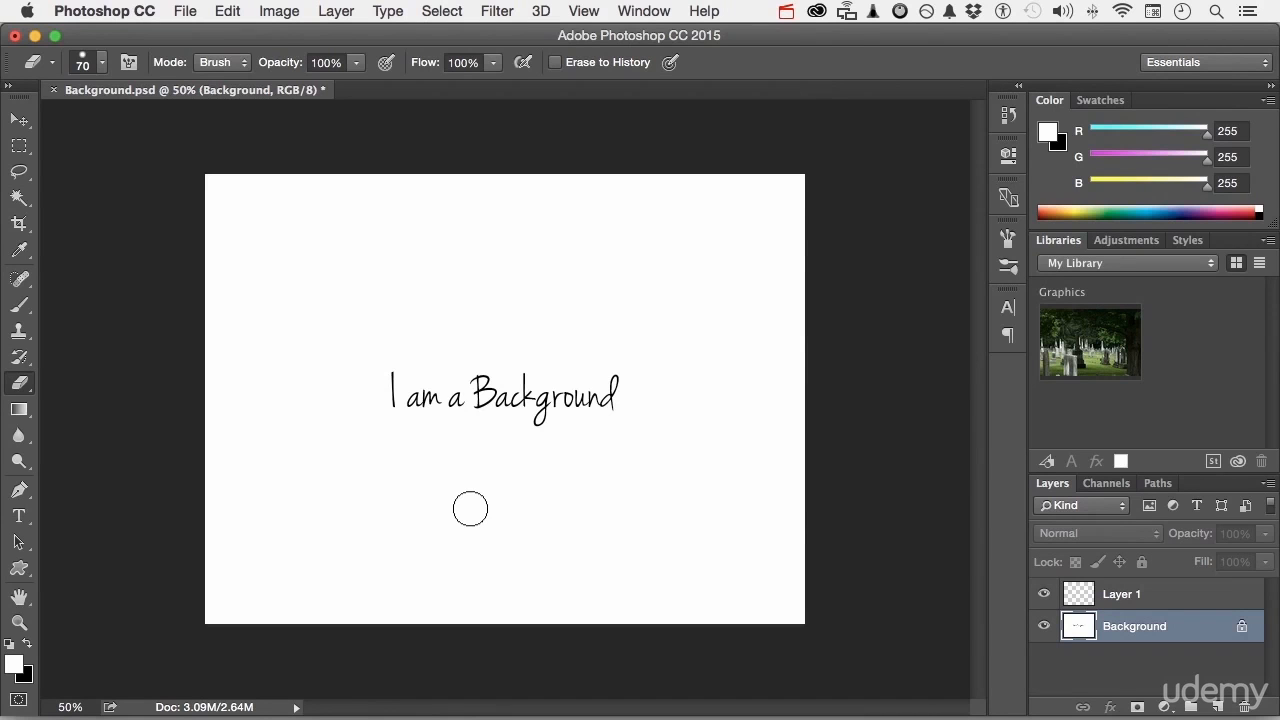
Browse to 0007.NEF in Adobe Bridge and open it through Camera Raw into Photoshop with Daylight white balance
{"action": "left_click", "coordinate": [190, 13]}
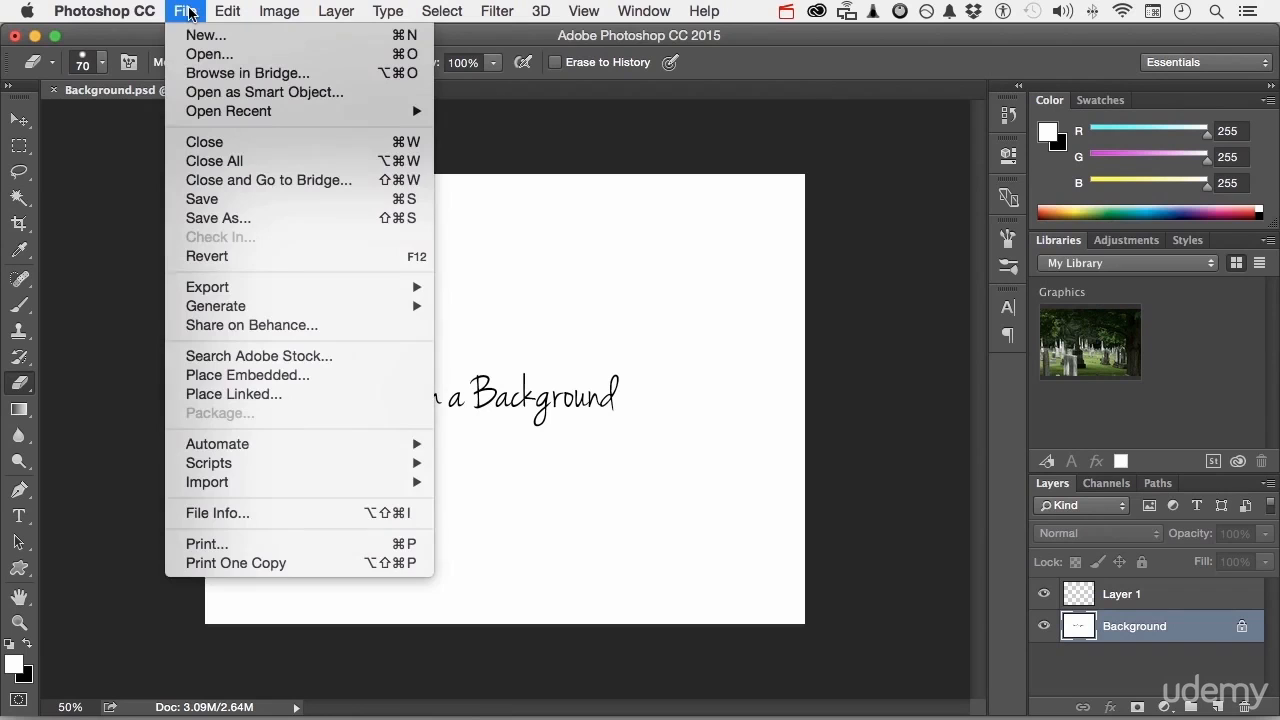
{"action": "left_click", "coordinate": [214, 75]}
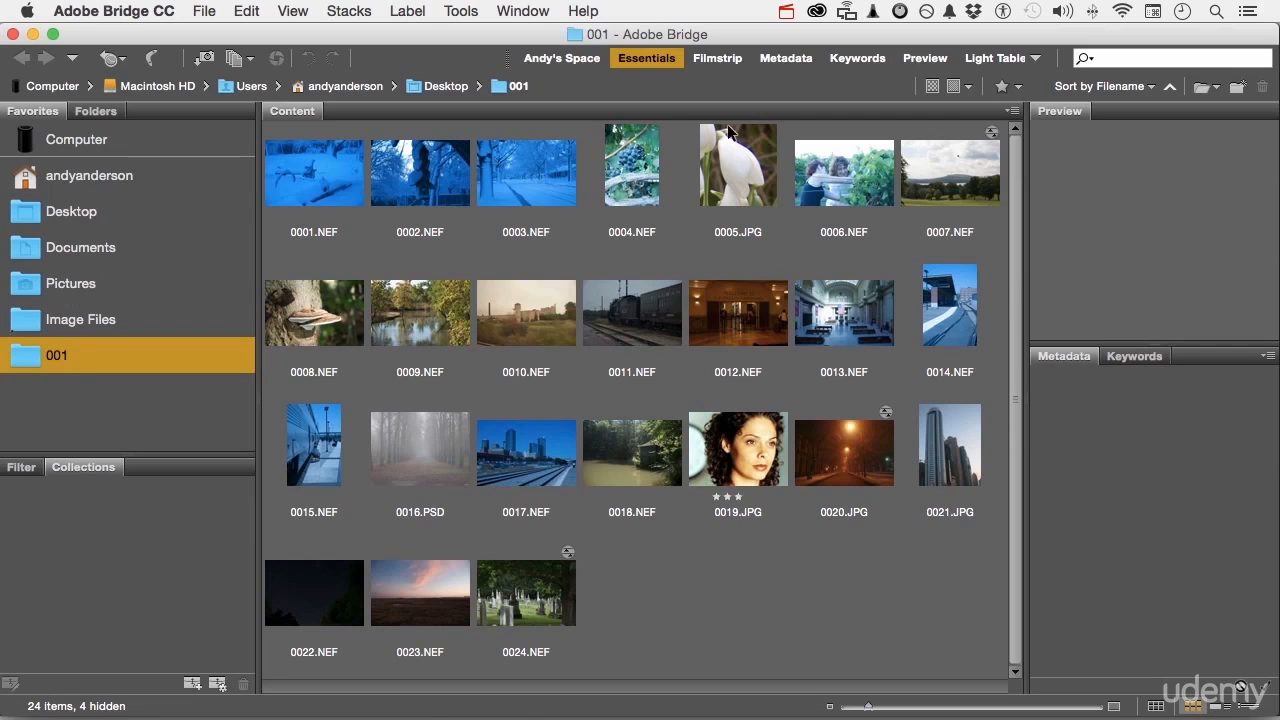
{"action": "double_click", "coordinate": [970, 188]}
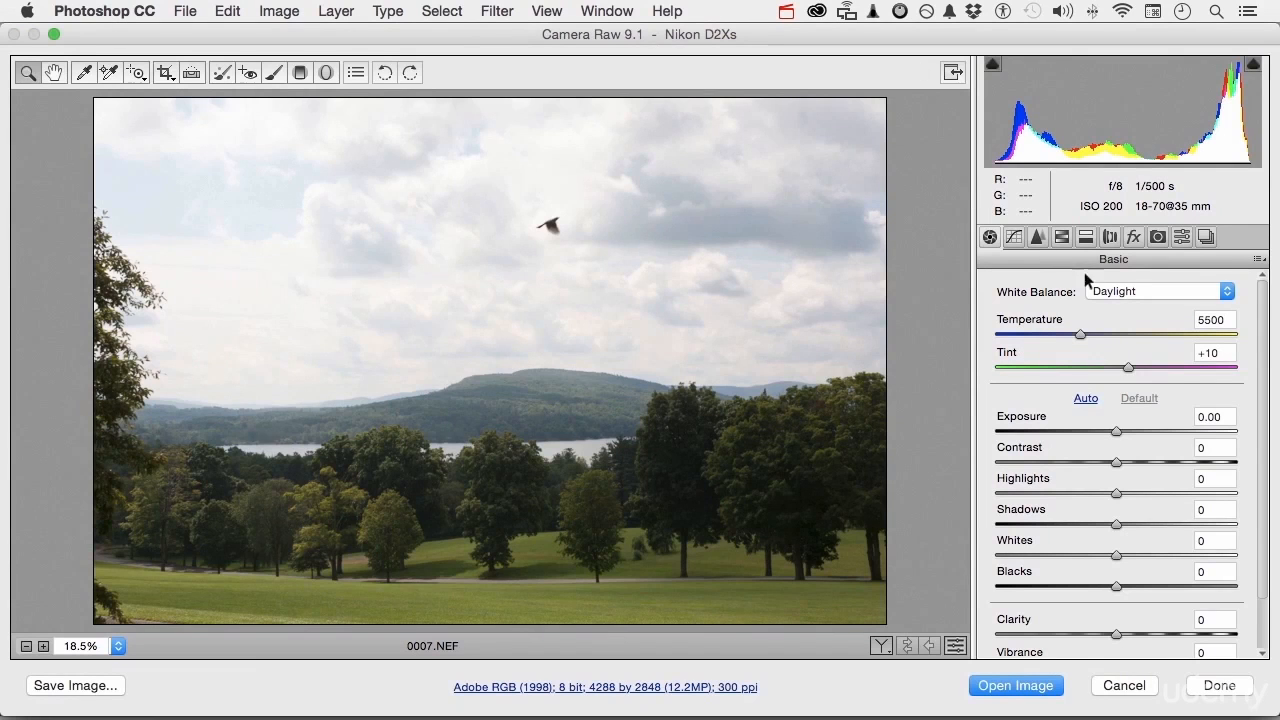
{"action": "left_click", "coordinate": [1122, 293]}
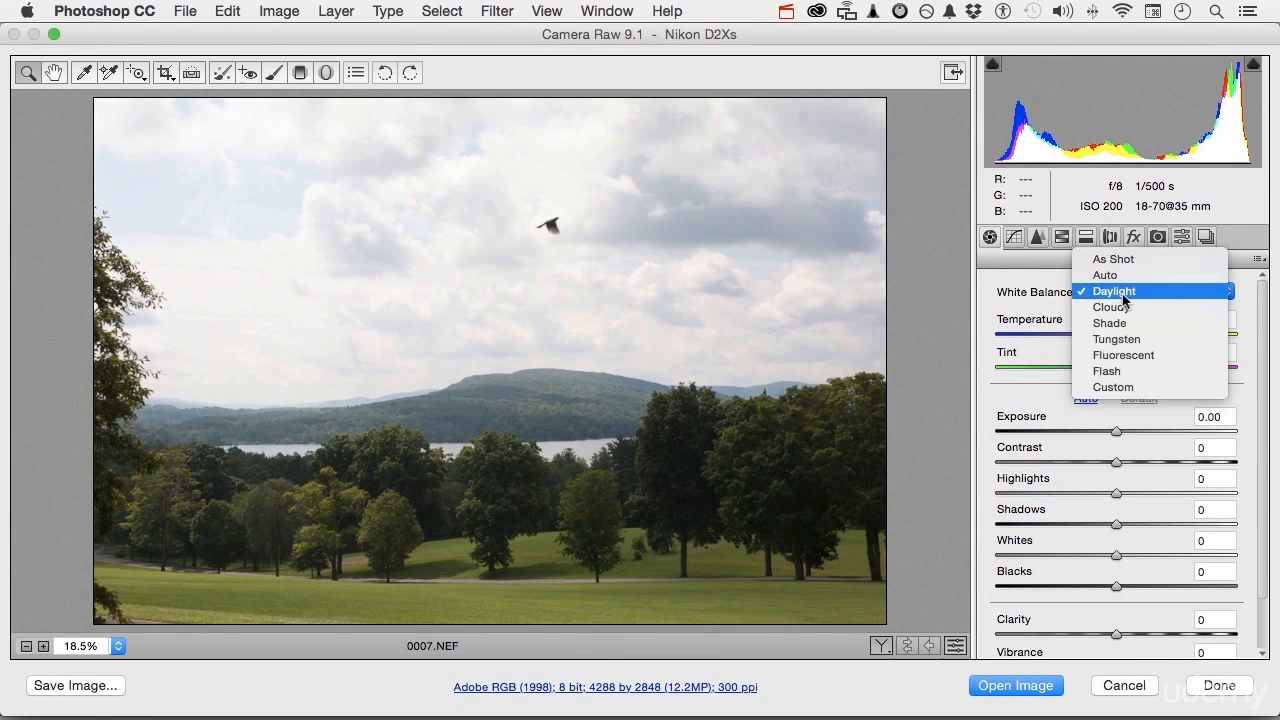
{"action": "left_click", "coordinate": [1122, 293]}
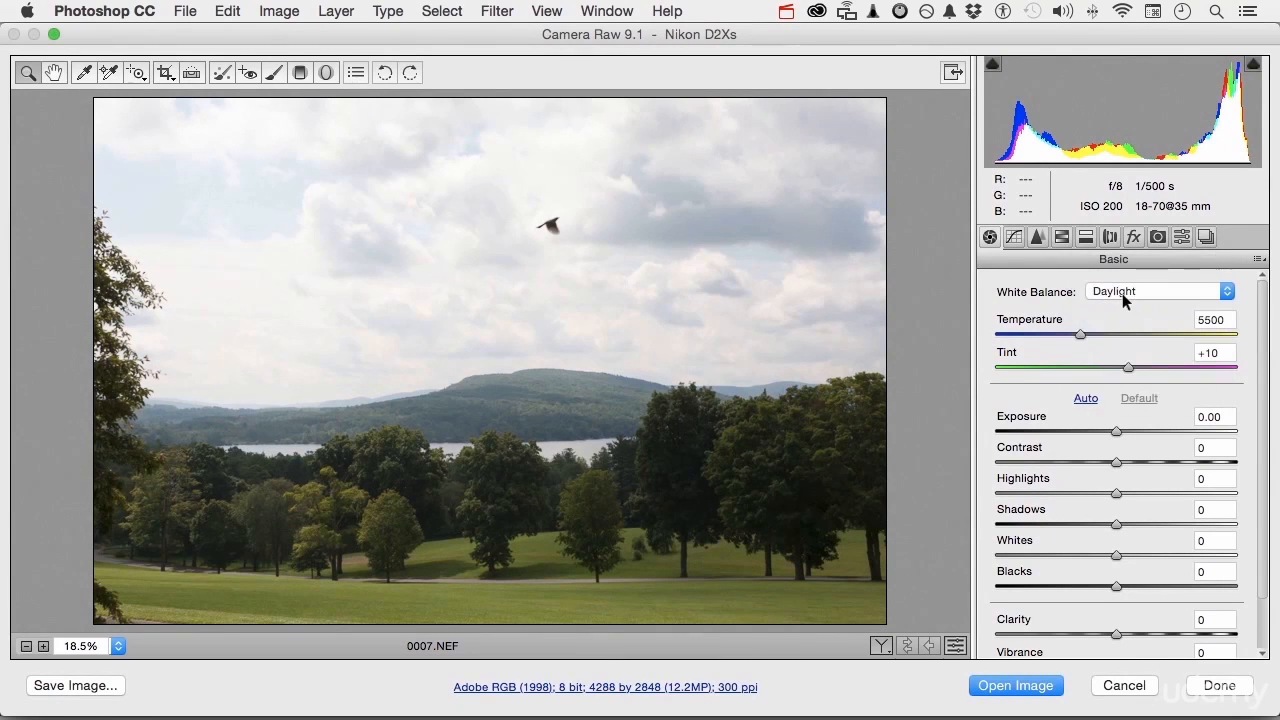
{"action": "left_click", "coordinate": [1014, 686]}
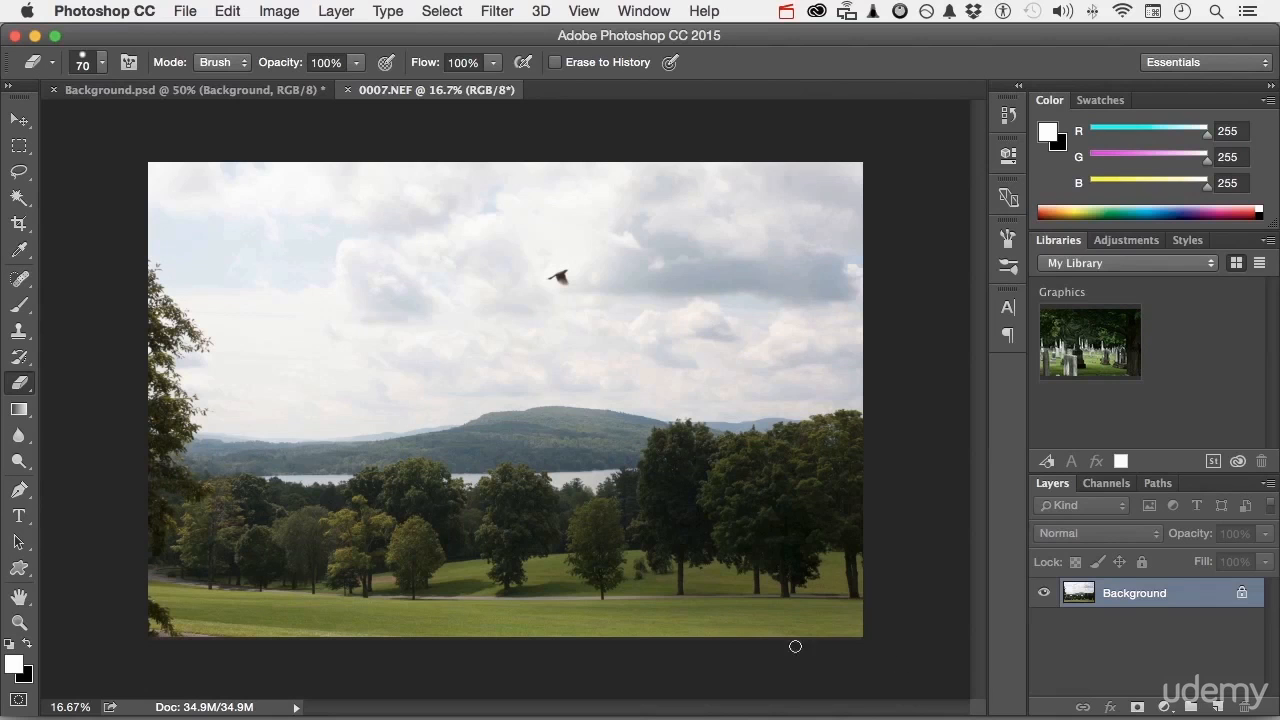
Select the whole sky with the Magic Wand, including the darker clouds, and add the bird to the selection with the Lasso
{"action": "left_click", "coordinate": [23, 204]}
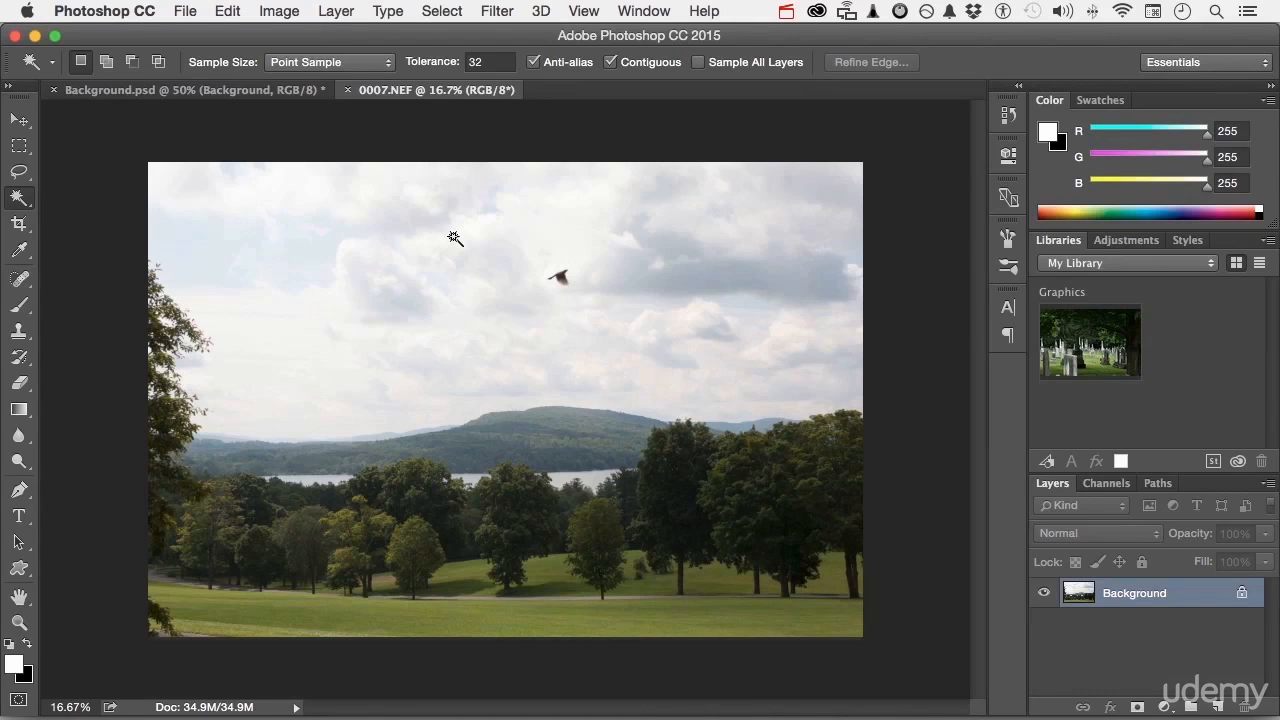
{"action": "left_click", "coordinate": [329, 266]}
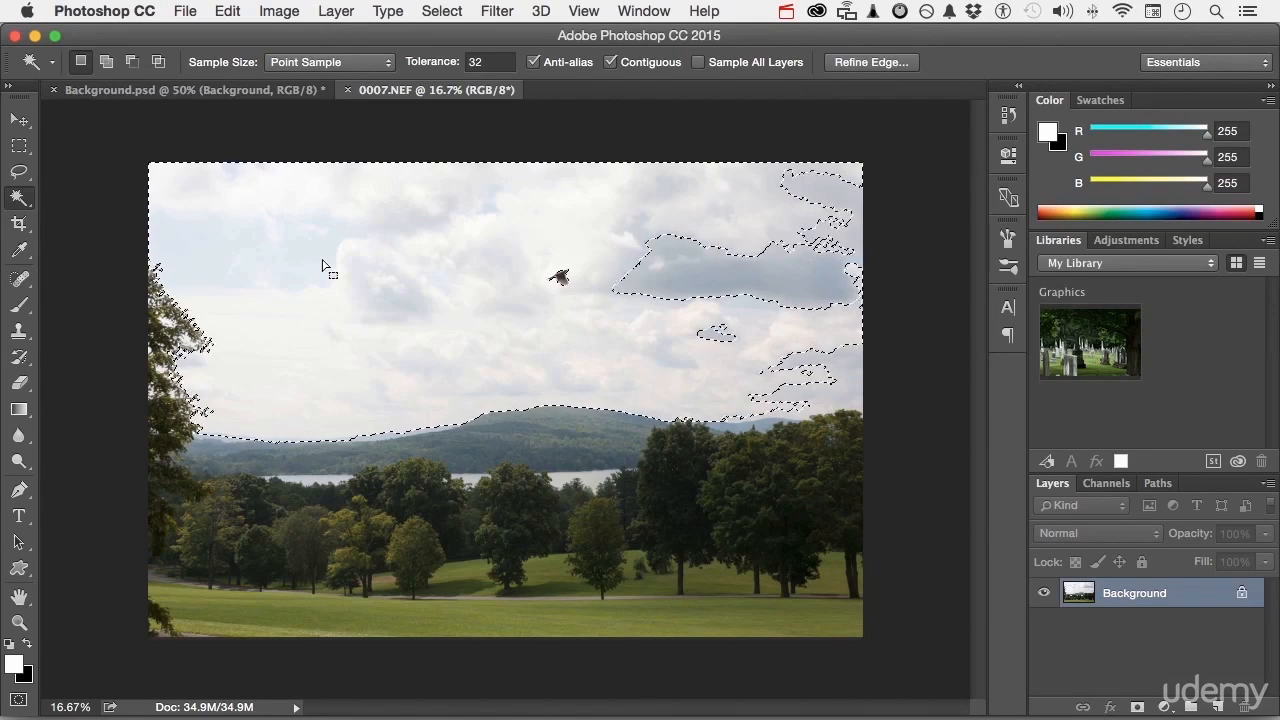
{"action": "key", "text": "shift"}
{"action": "left_click", "coordinate": [704, 268], "text": "shift"}
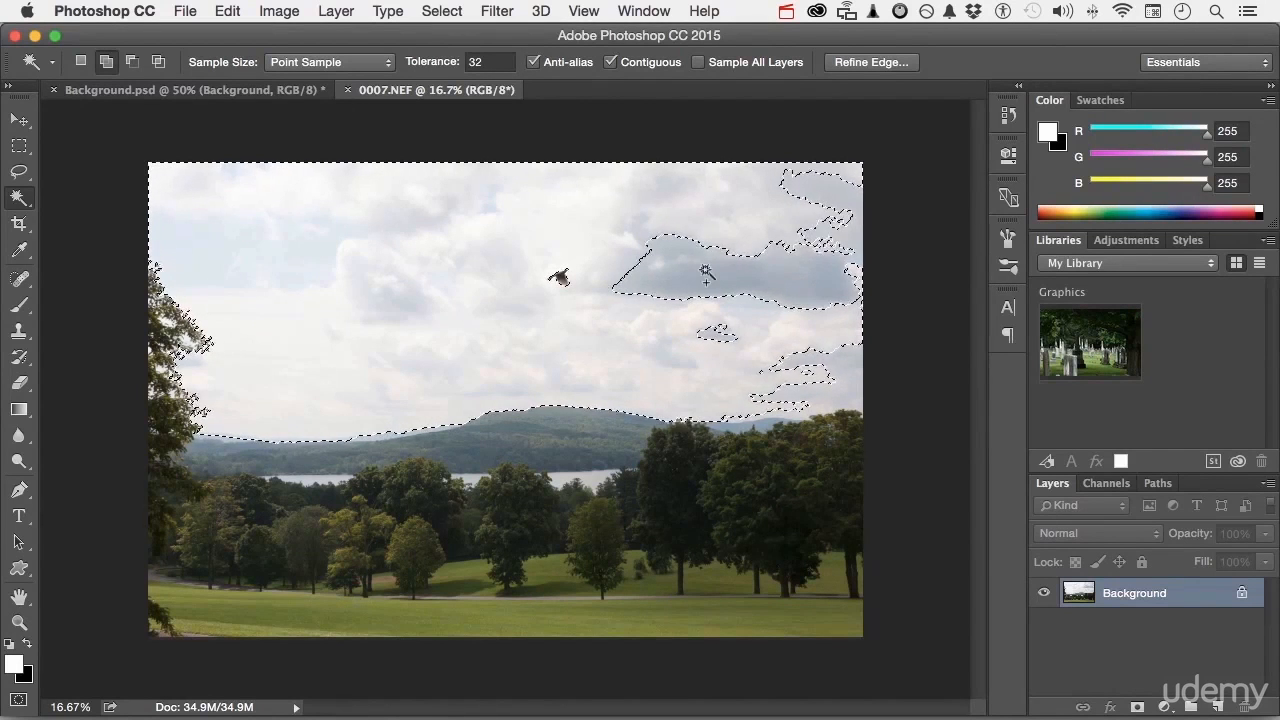
{"action": "left_click", "coordinate": [843, 380], "text": "shift"}
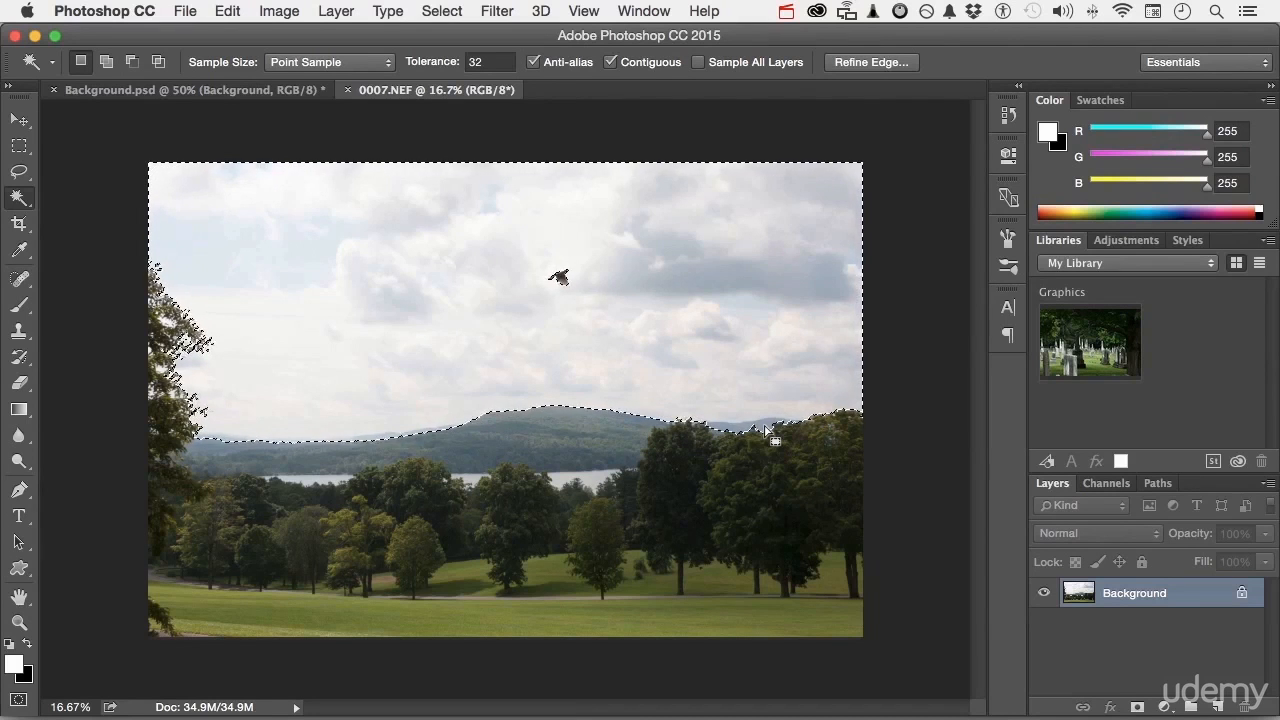
{"action": "left_click", "coordinate": [19, 176]}
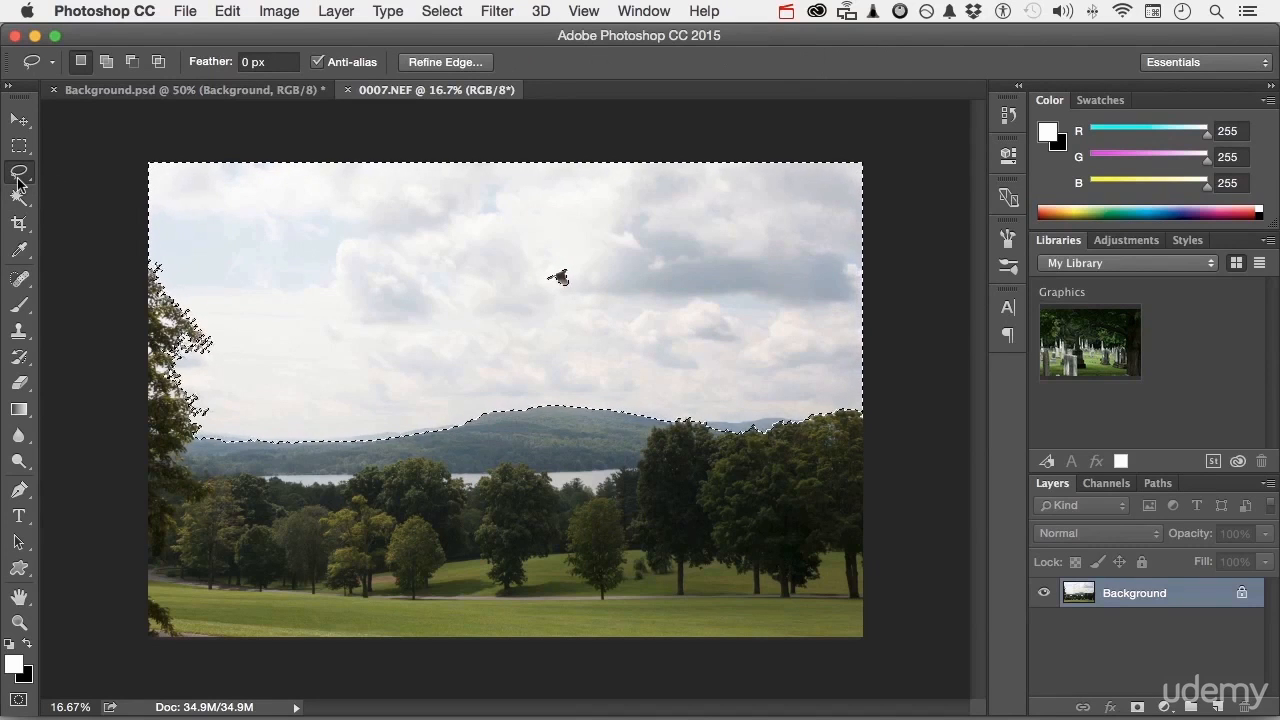
{"action": "key", "text": "shift"}
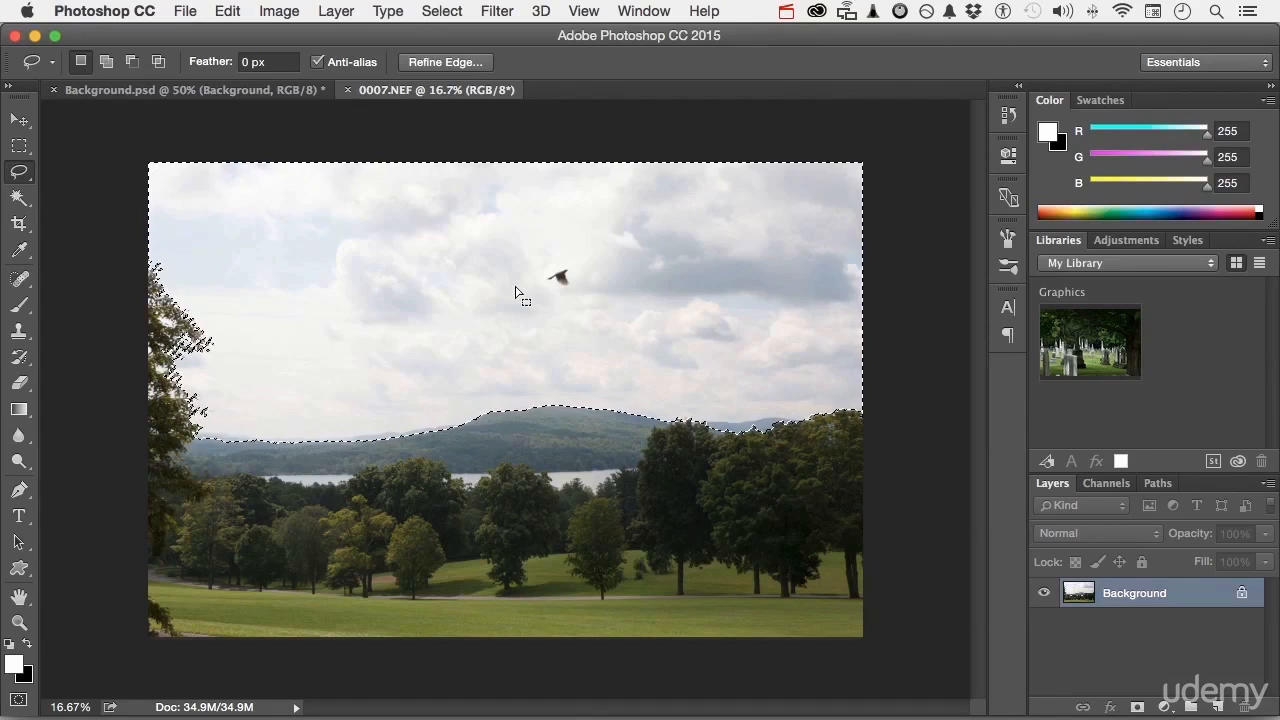
Try to delete the selected sky from the Background layer, check the Fill contents options, and cancel the fill
{"action": "key", "text": "shift+BackSpace"}
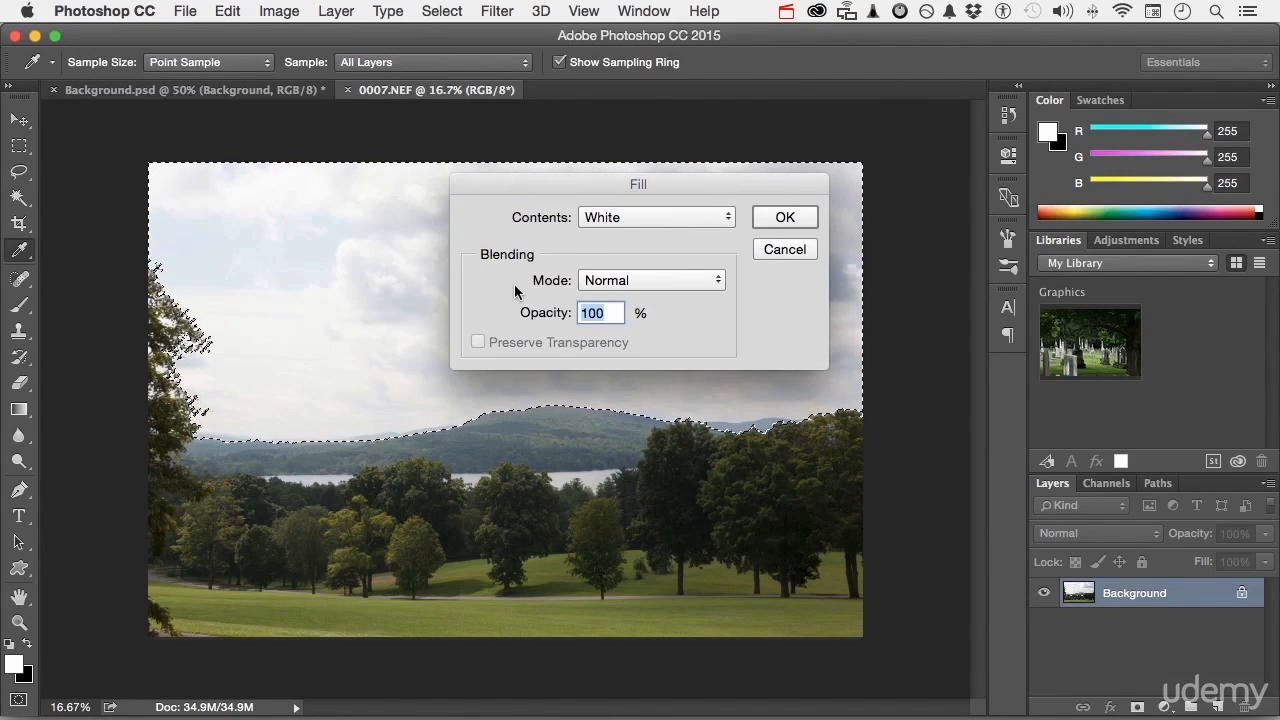
{"action": "left_click", "coordinate": [609, 219]}
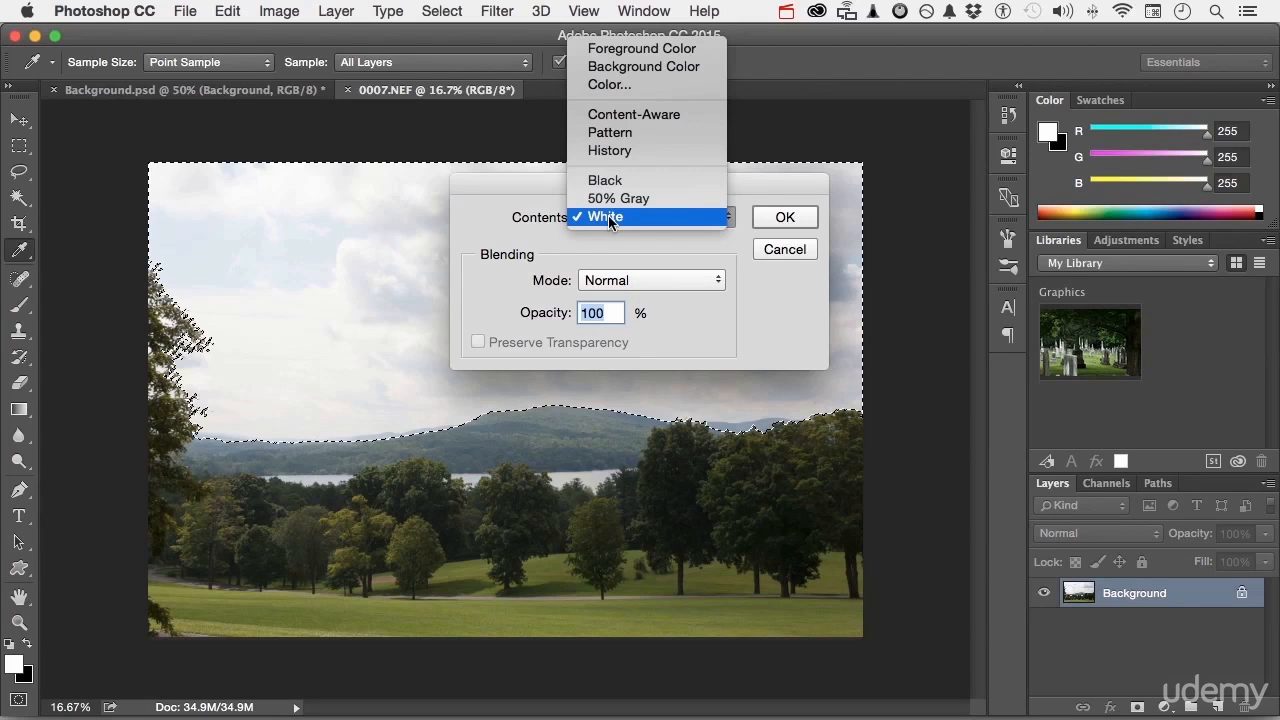
{"action": "left_click", "coordinate": [768, 255]}
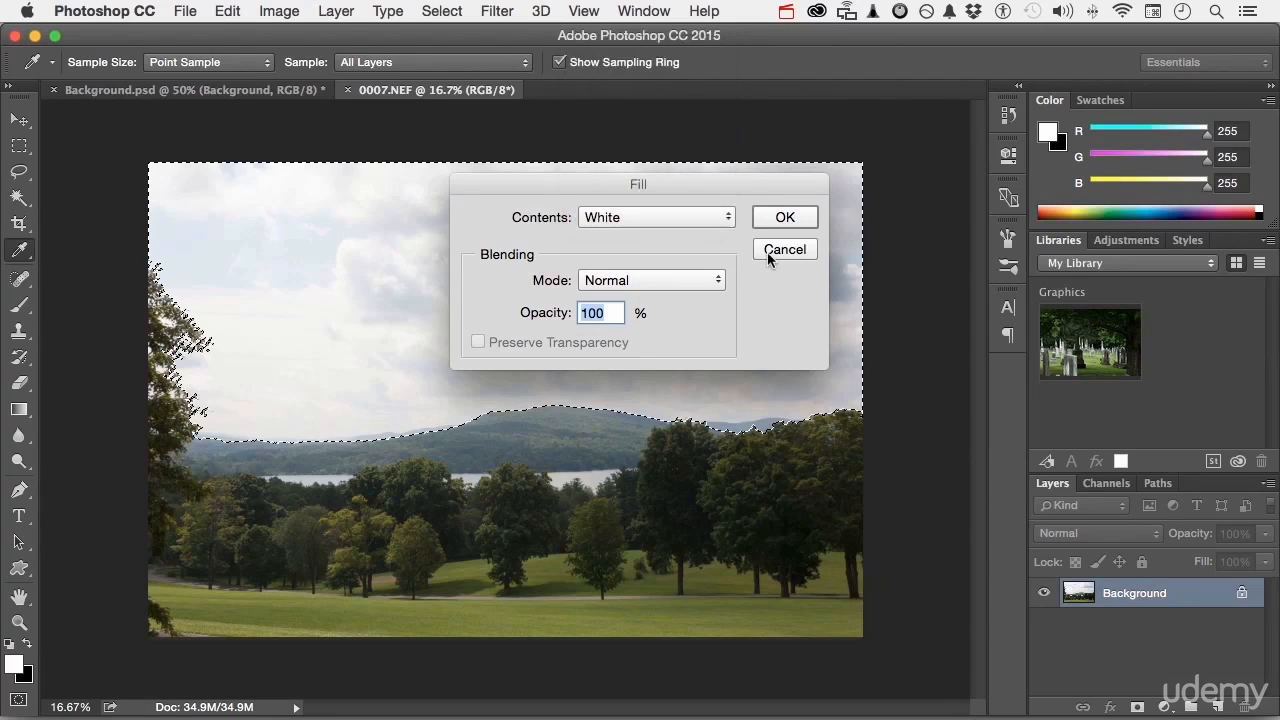
{"action": "left_click", "coordinate": [769, 256]}
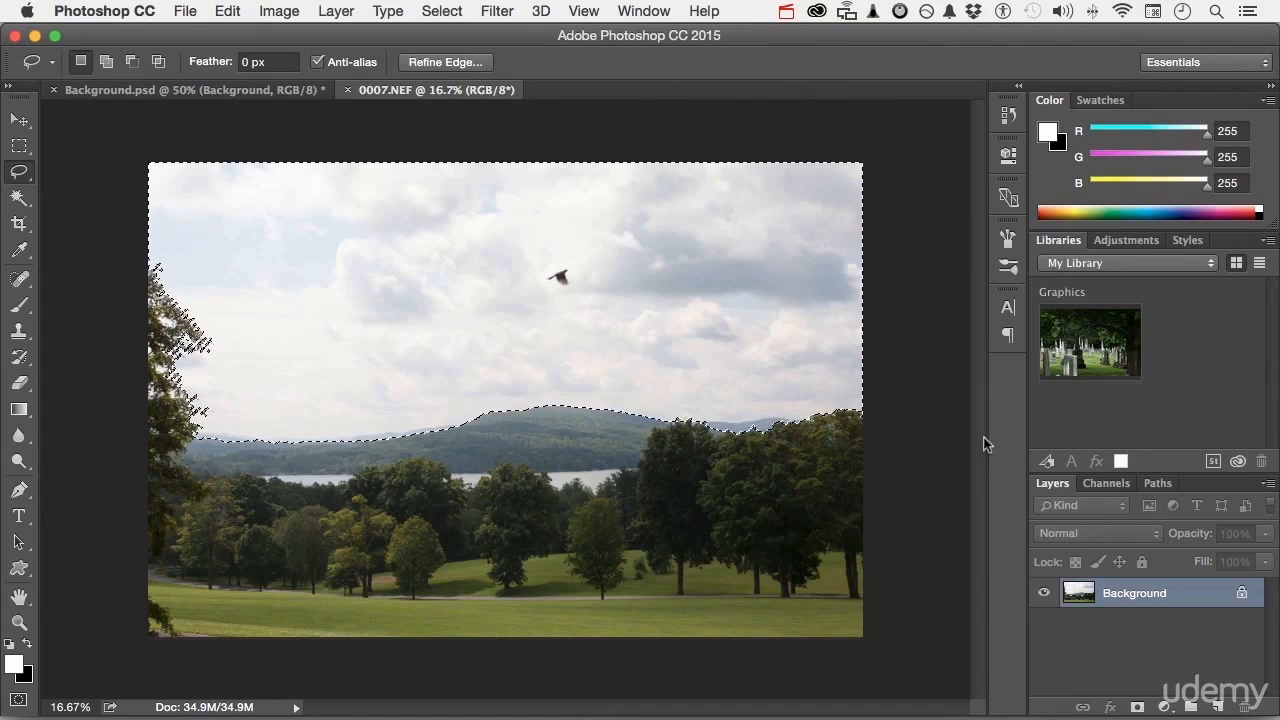
Convert the Background into a regular layer named Layer 0 and delete the selected sky from it
{"action": "double_click", "coordinate": [1114, 596]}
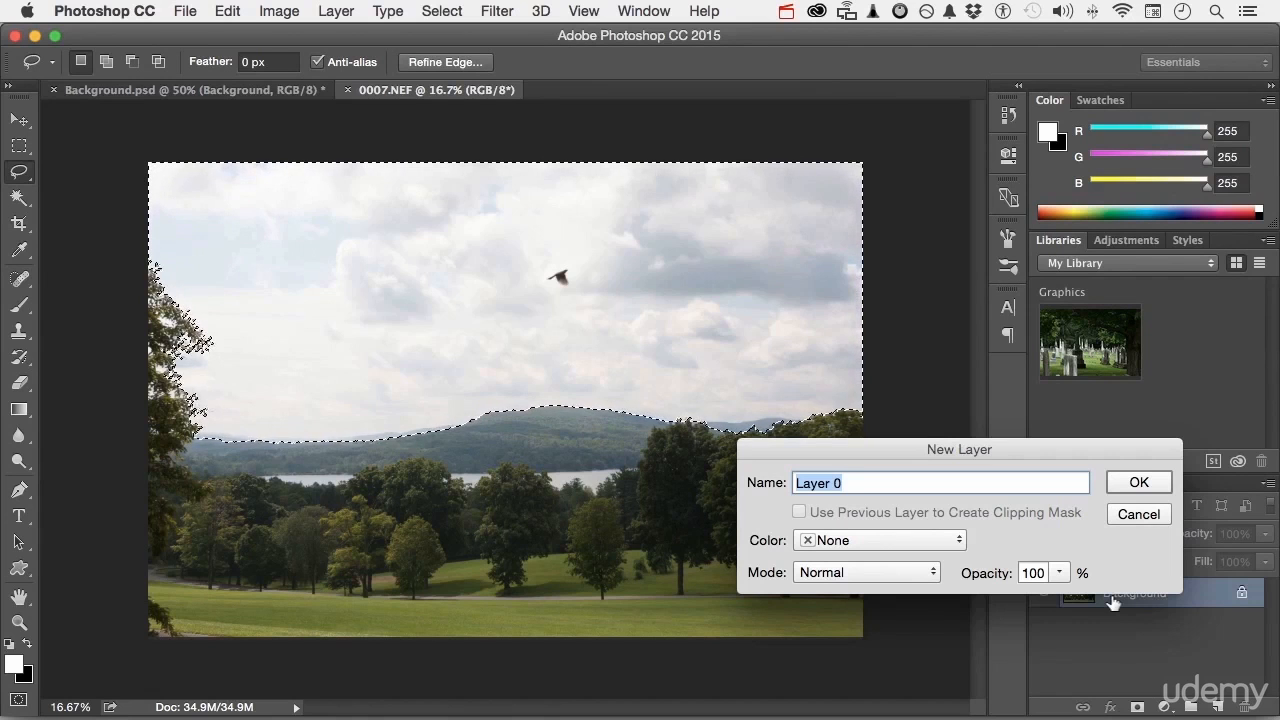
{"action": "left_click", "coordinate": [1129, 476]}
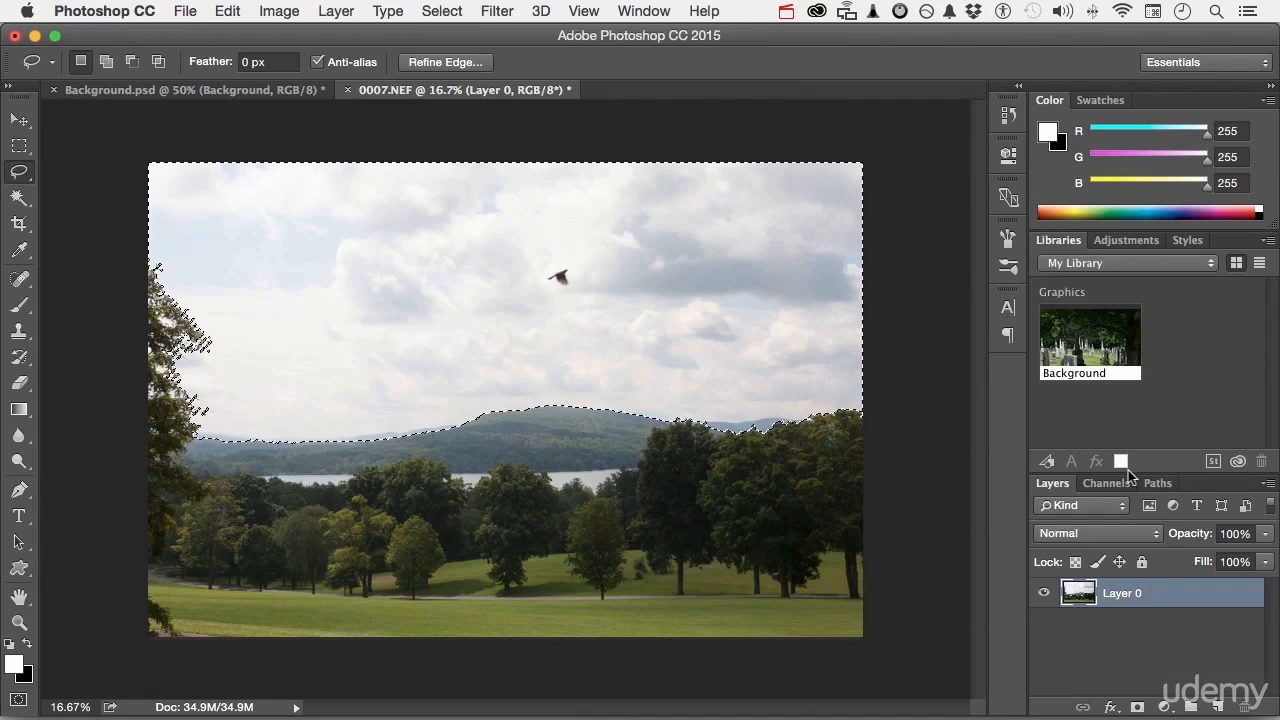
{"action": "key", "text": "Delete"}
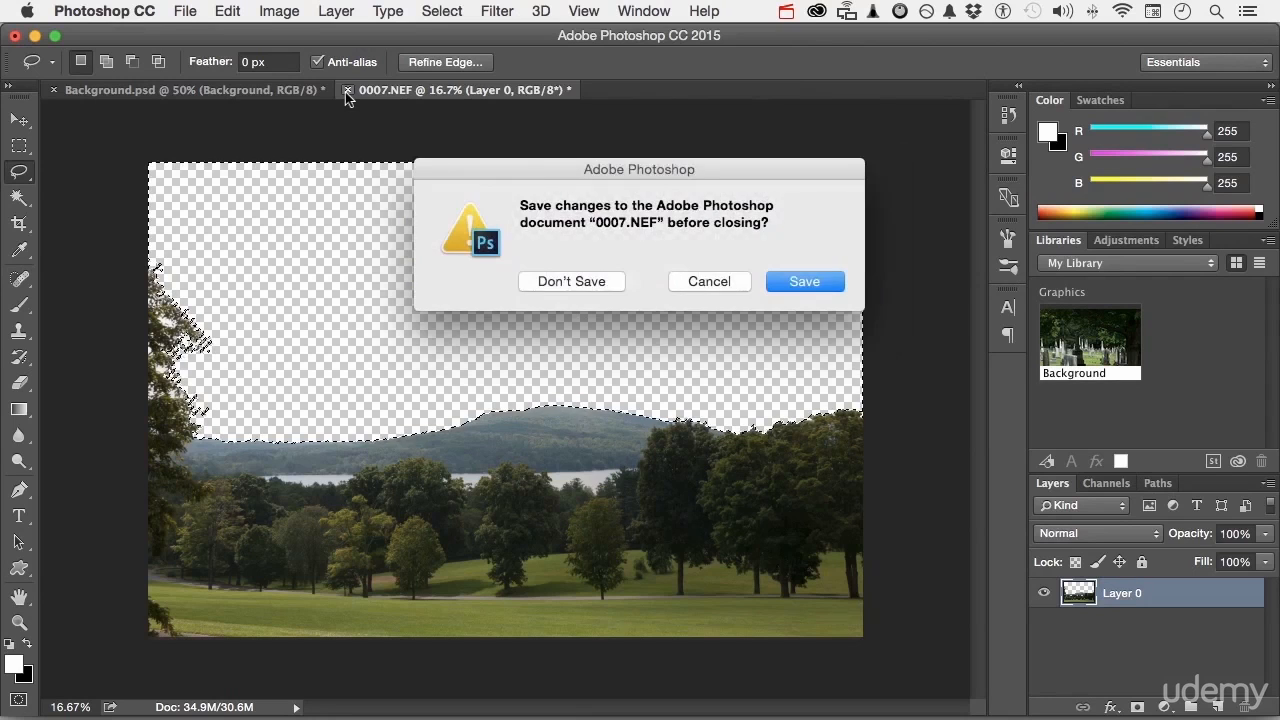
Close 0007.NEF without saving its changes
{"action": "left_click", "coordinate": [561, 281]}
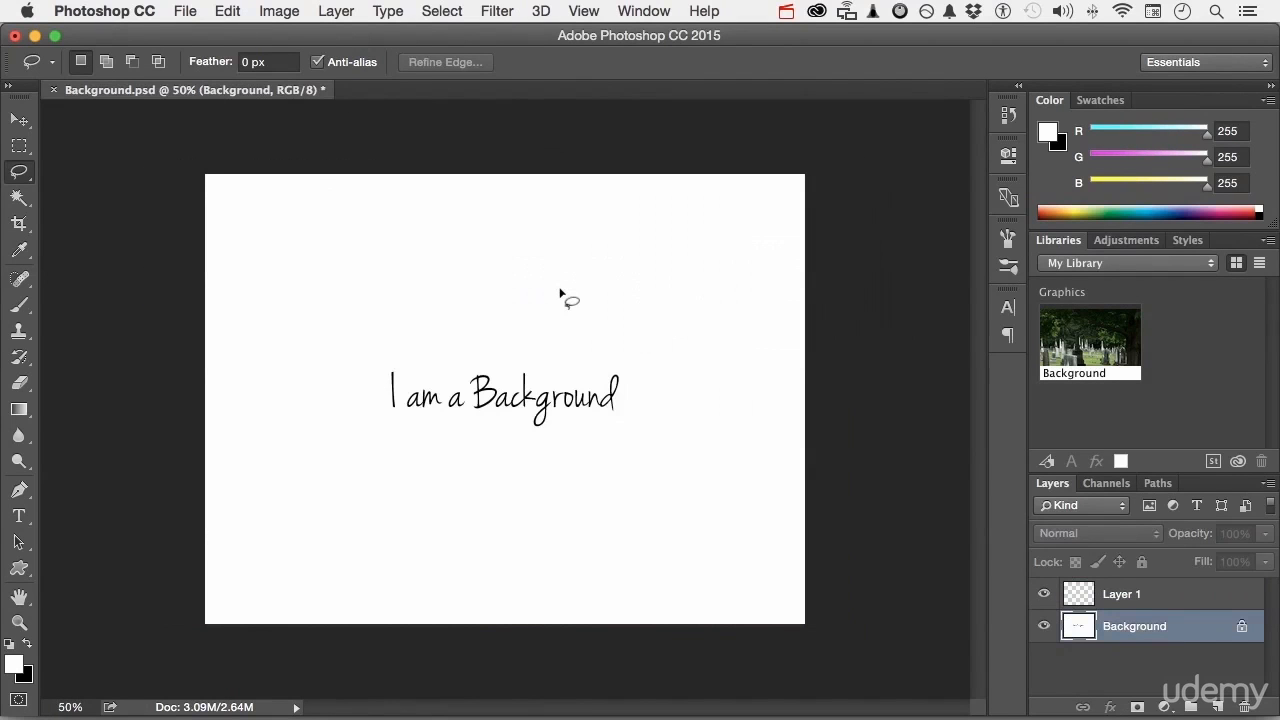